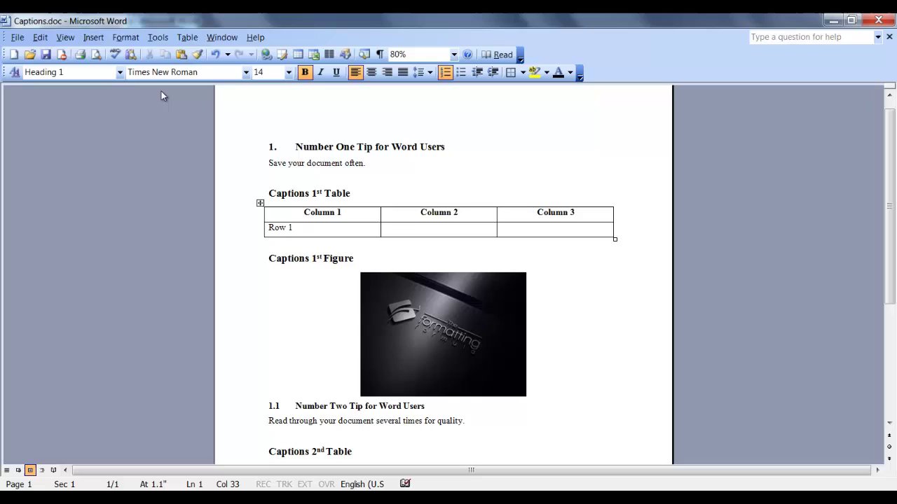
In Bullets and Numbering, choose the Outline Numbered scheme linked to Heading 1, 2 and 3
{"action": "left_click", "coordinate": [126, 38]}
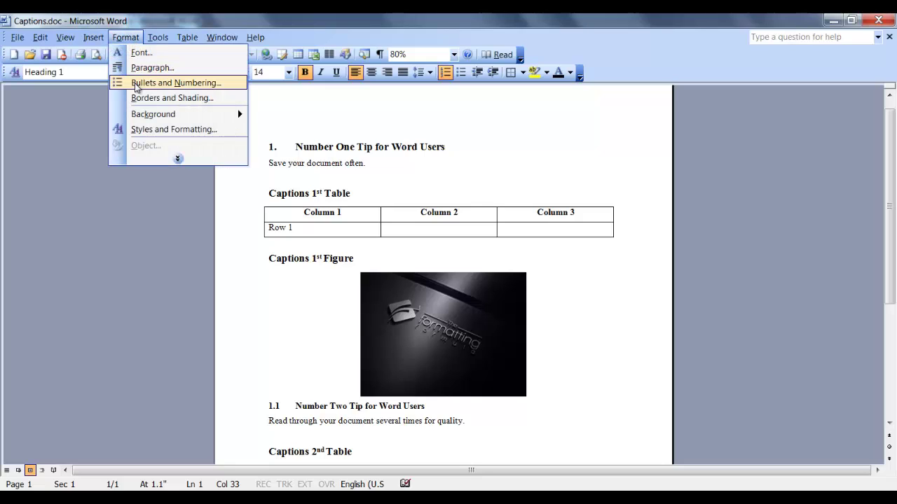
{"action": "left_click", "coordinate": [224, 83]}
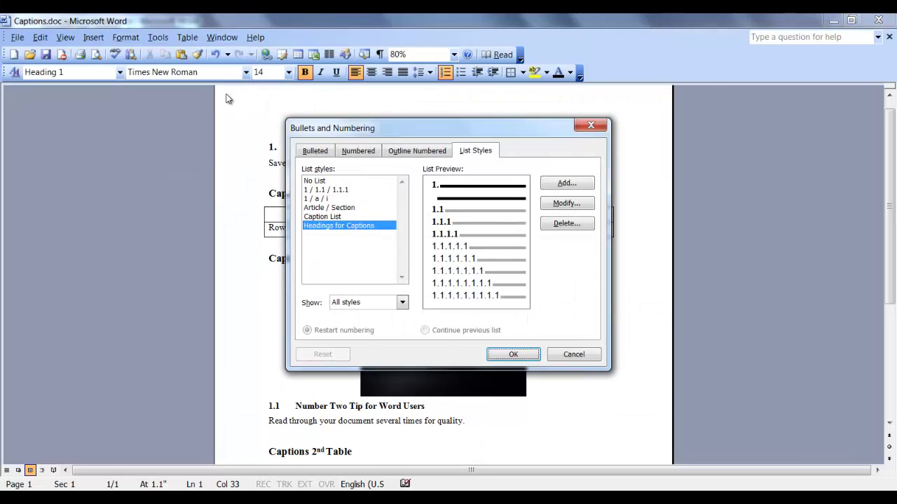
{"action": "left_click", "coordinate": [426, 153]}
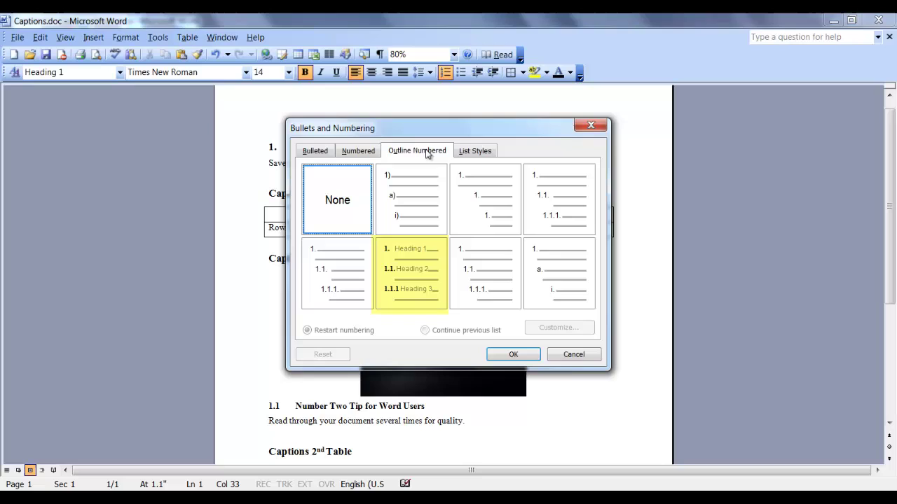
{"action": "left_click", "coordinate": [415, 279]}
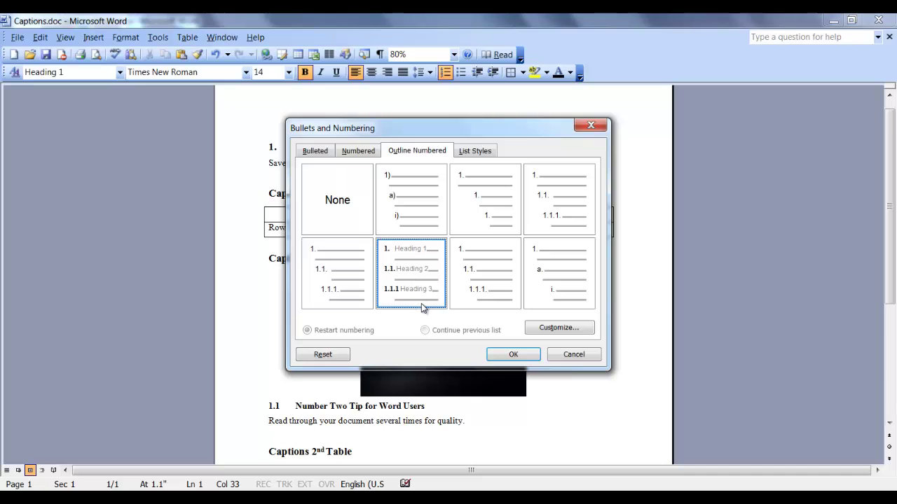
Review how outline levels 1–3 link to Heading 1–3 in the expanded customization, without changes
{"action": "left_click", "coordinate": [571, 328]}
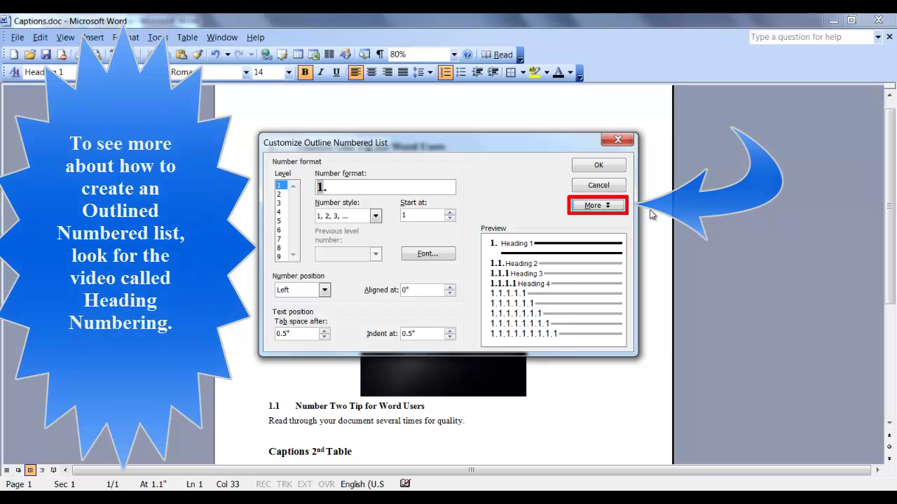
{"action": "left_click", "coordinate": [605, 208]}
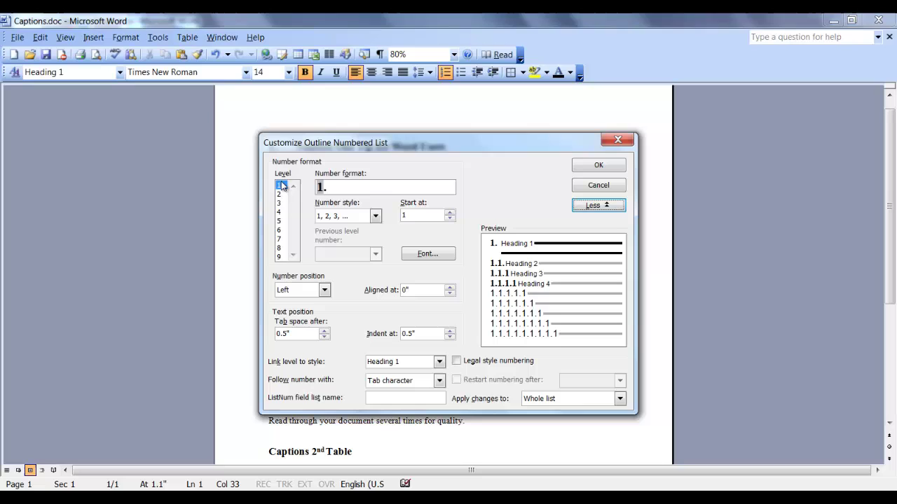
{"action": "left_click", "coordinate": [282, 194]}
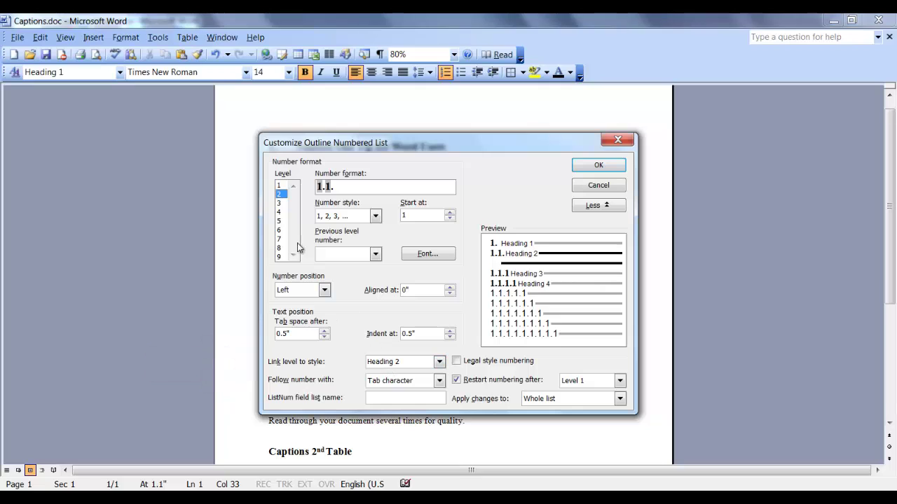
{"action": "left_click", "coordinate": [280, 202]}
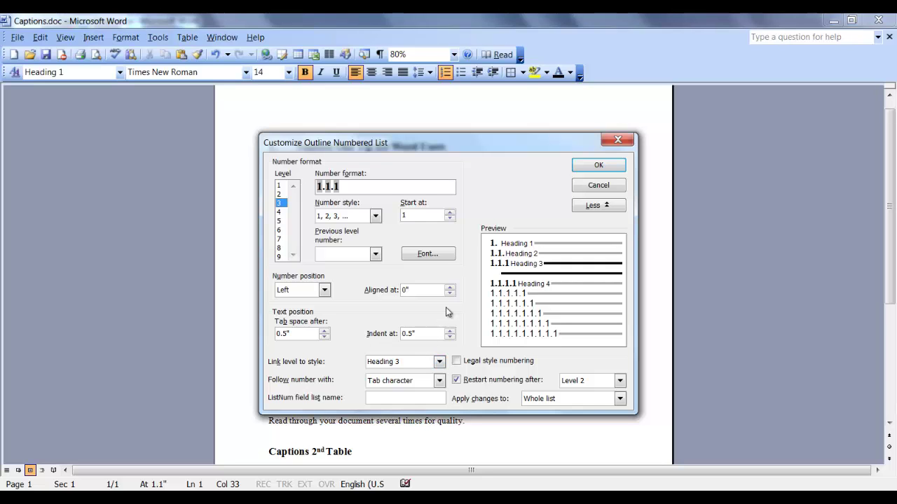
{"action": "left_click", "coordinate": [615, 186]}
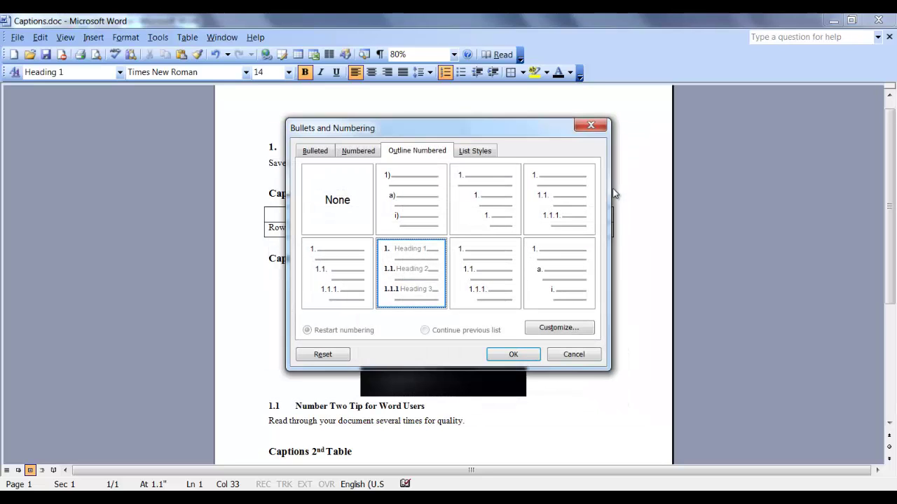
Cancel the numbering dialog and open the Caption dialog before 'Captions 1st Table', proposing Table 1
{"action": "left_click", "coordinate": [563, 352]}
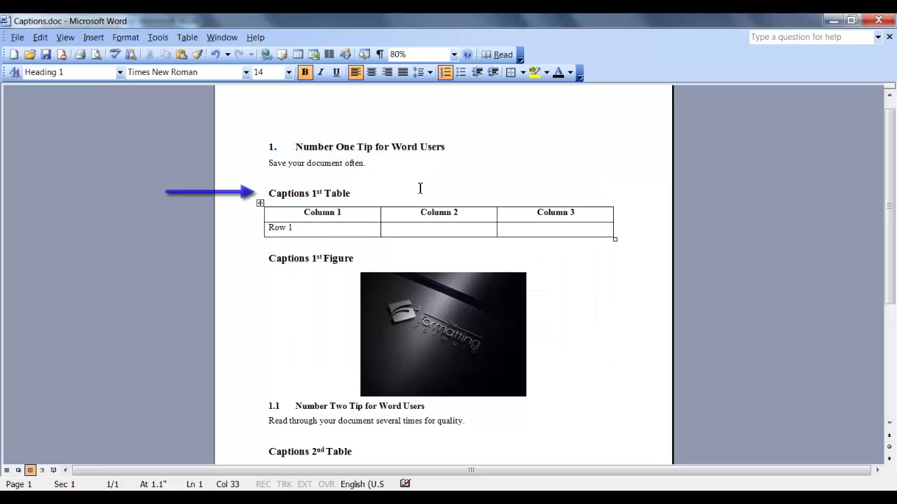
{"action": "left_click", "coordinate": [269, 193]}
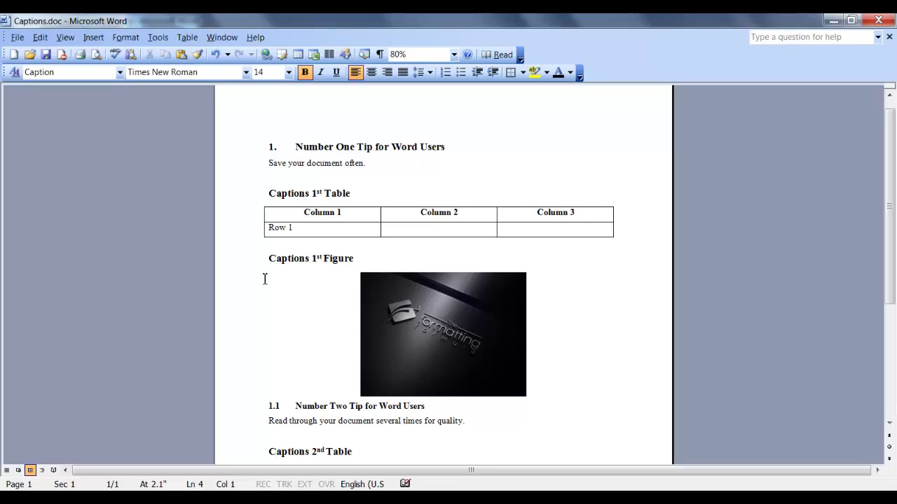
{"action": "left_click", "coordinate": [93, 37]}
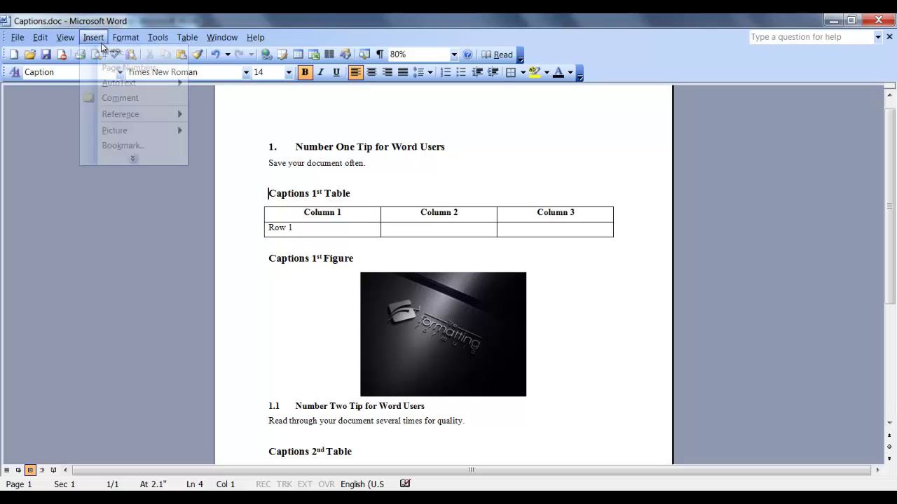
{"action": "mouse_move", "coordinate": [124, 116]}
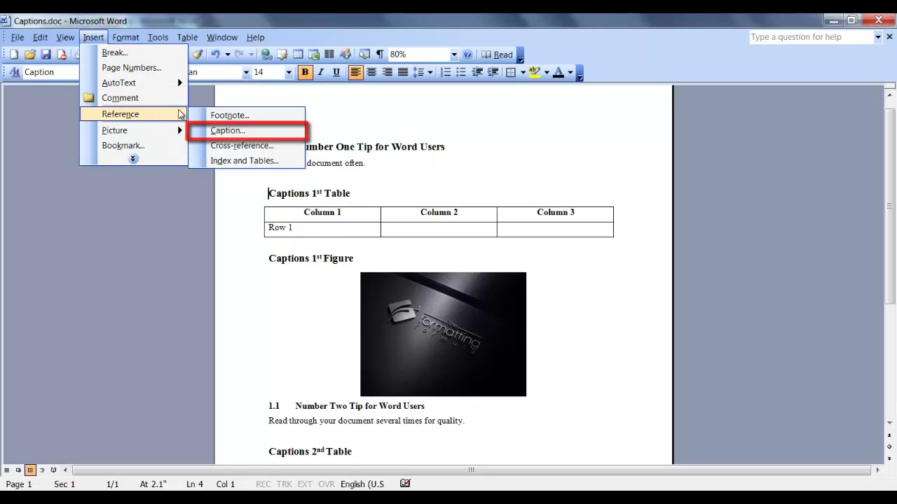
{"action": "left_click", "coordinate": [265, 134]}
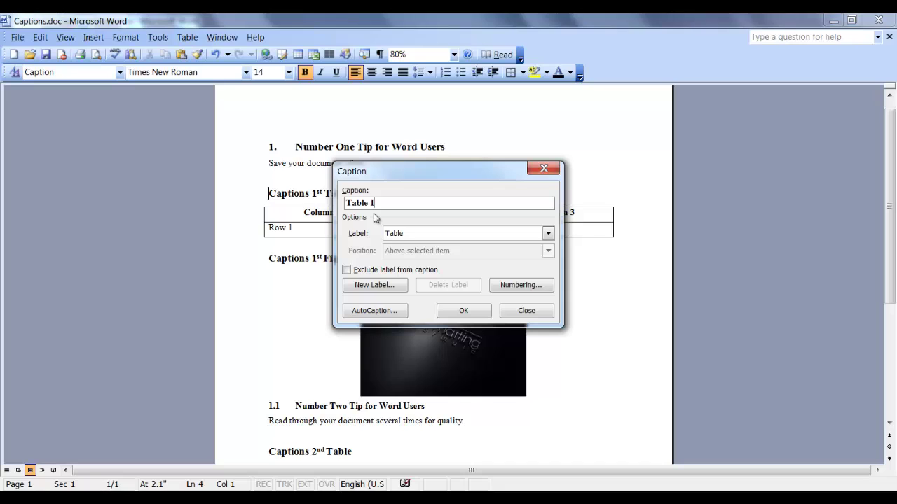
Number captions 1, 2, 3 with Heading 1 chapter numbers and a hyphen separator
{"action": "left_click", "coordinate": [519, 285]}
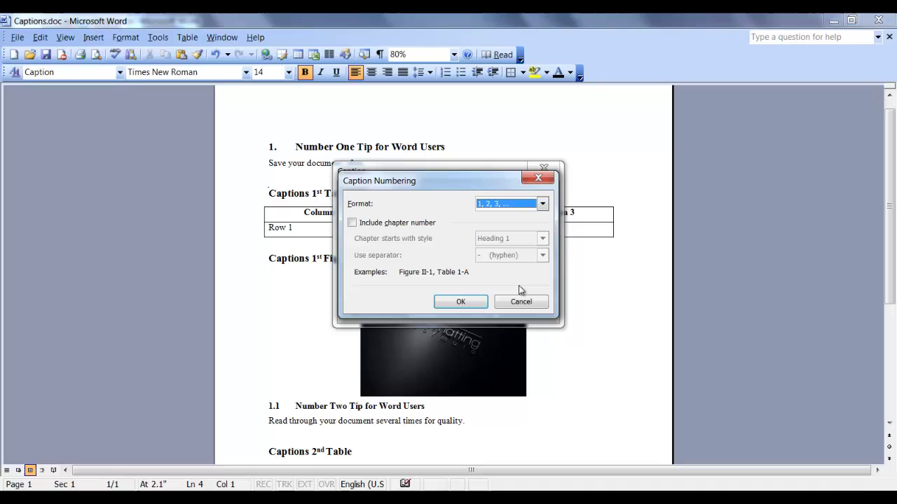
{"action": "left_click", "coordinate": [543, 204]}
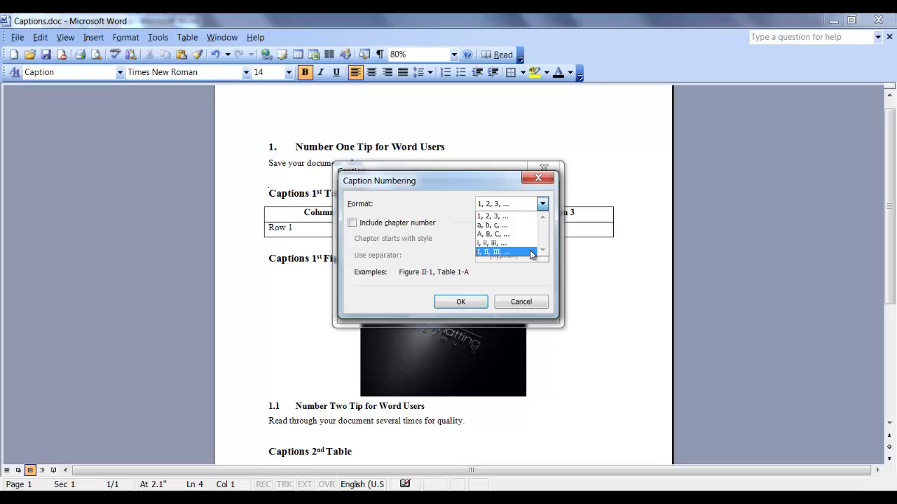
{"action": "left_click", "coordinate": [528, 217]}
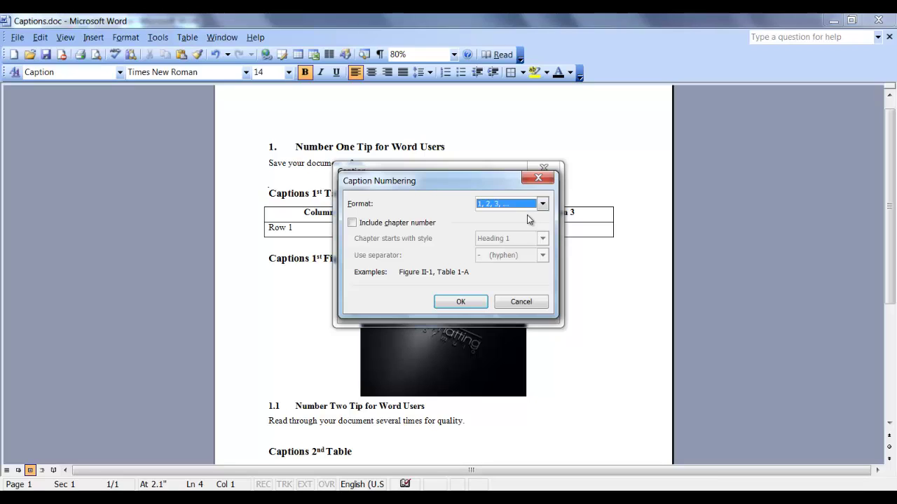
{"action": "left_click", "coordinate": [353, 222]}
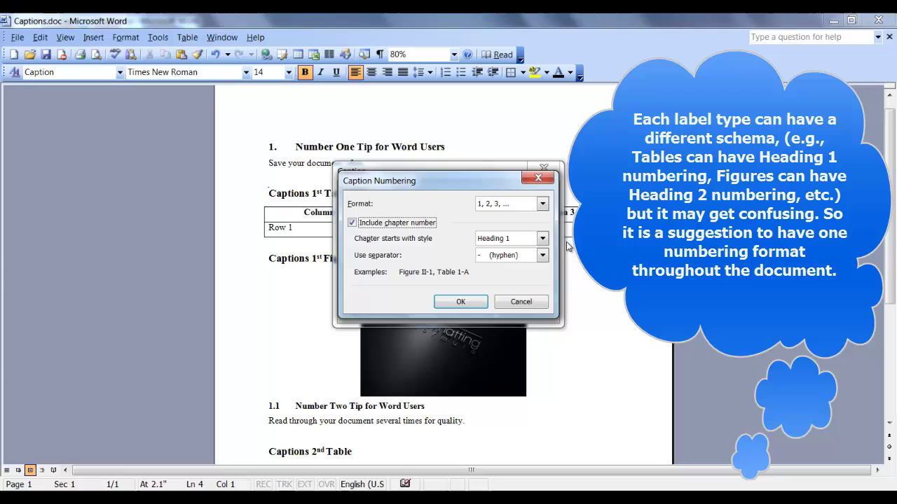
{"action": "left_click", "coordinate": [543, 241]}
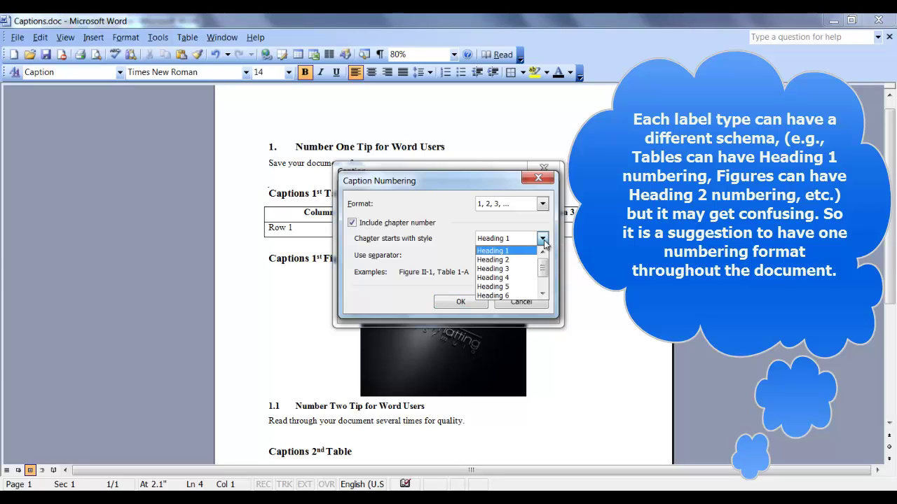
{"action": "left_click", "coordinate": [522, 252]}
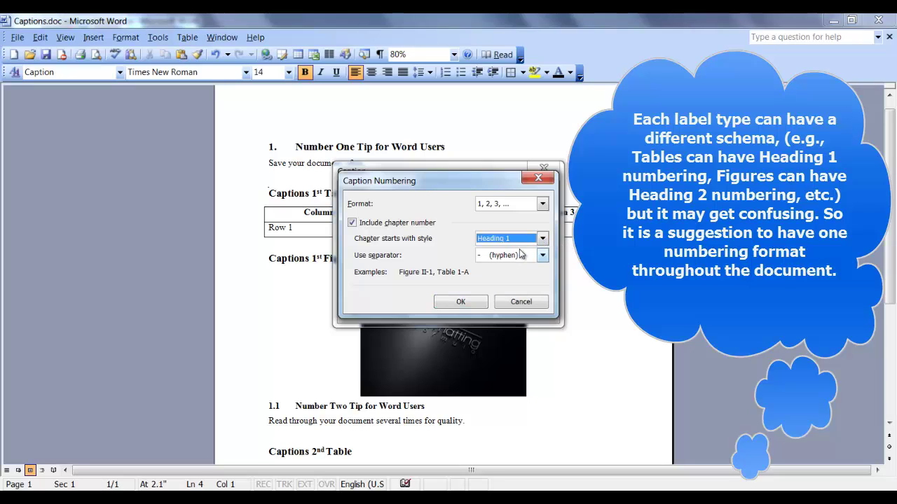
{"action": "left_click", "coordinate": [543, 256]}
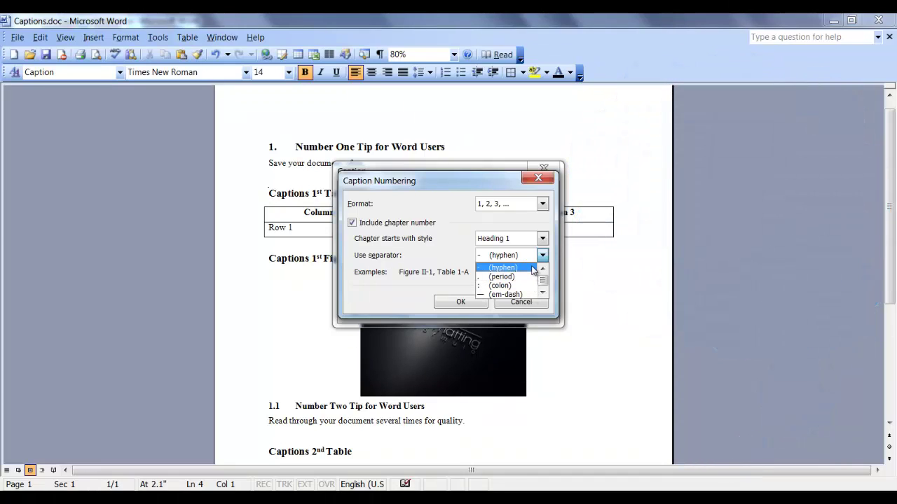
{"action": "left_click", "coordinate": [532, 268]}
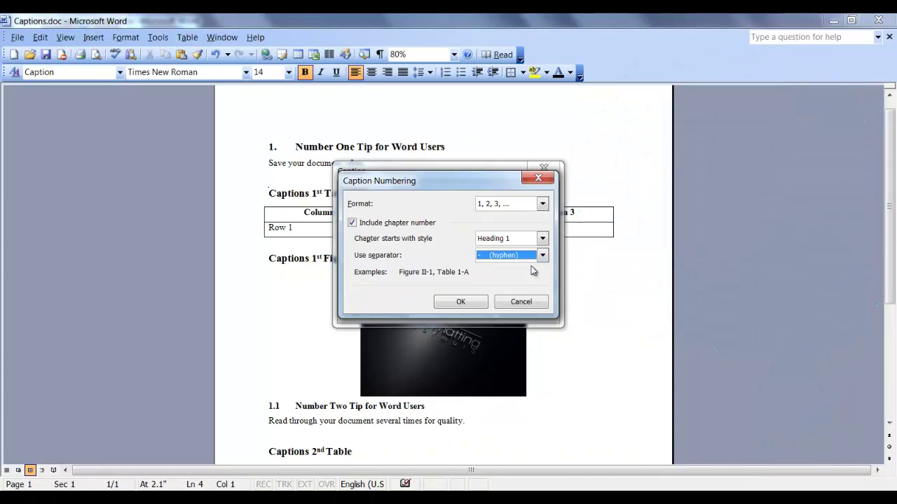
{"action": "left_click", "coordinate": [461, 302]}
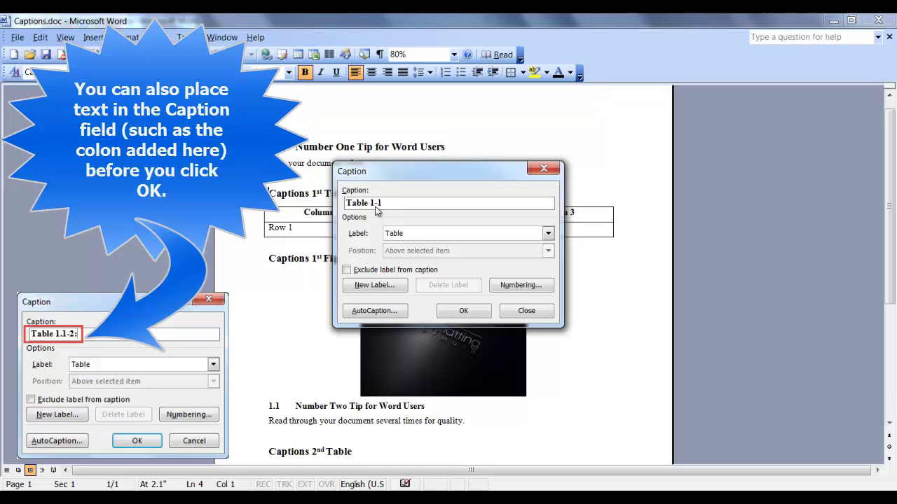
Insert the 'Table 1-1' caption and follow it with a colon and a tab
{"action": "left_click", "coordinate": [476, 311]}
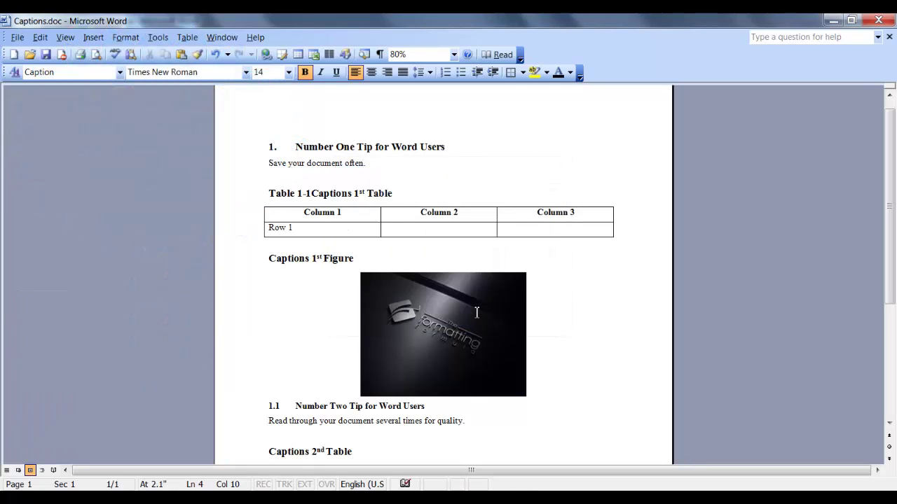
{"action": "type", "text": ":"}
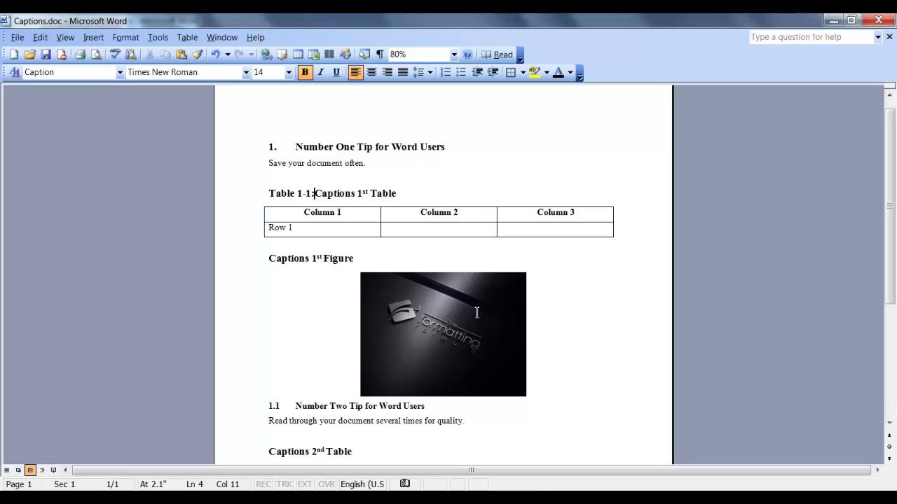
{"action": "key", "text": "Tab"}
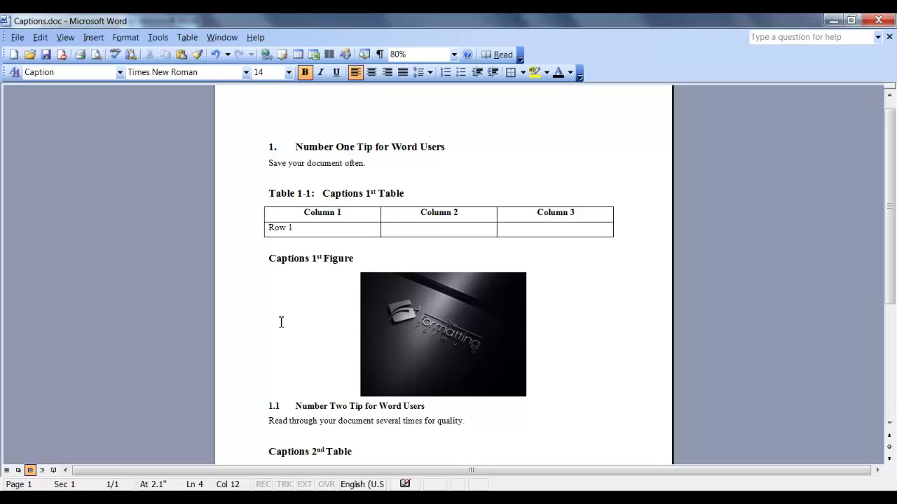
At the first figure's title, set the caption label to Figure with chapter numbers included
{"action": "left_click", "coordinate": [265, 259]}
{"action": "left_click", "coordinate": [95, 40]}
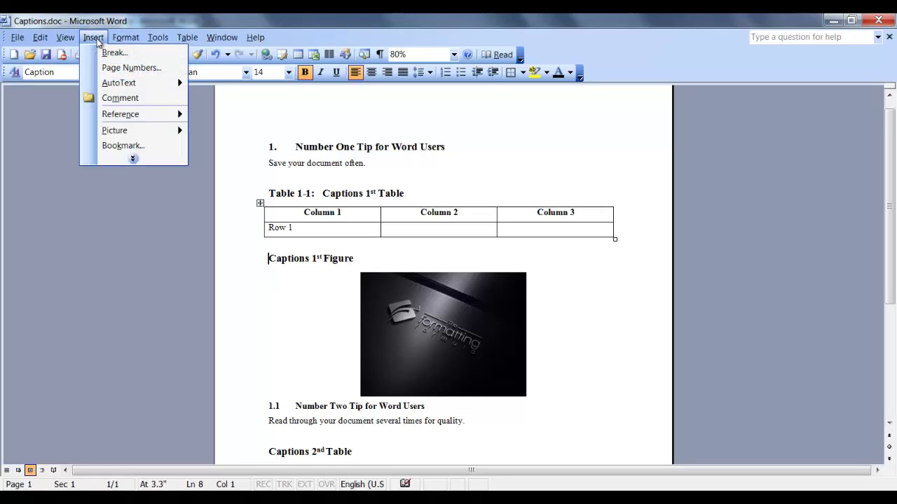
{"action": "mouse_move", "coordinate": [125, 116]}
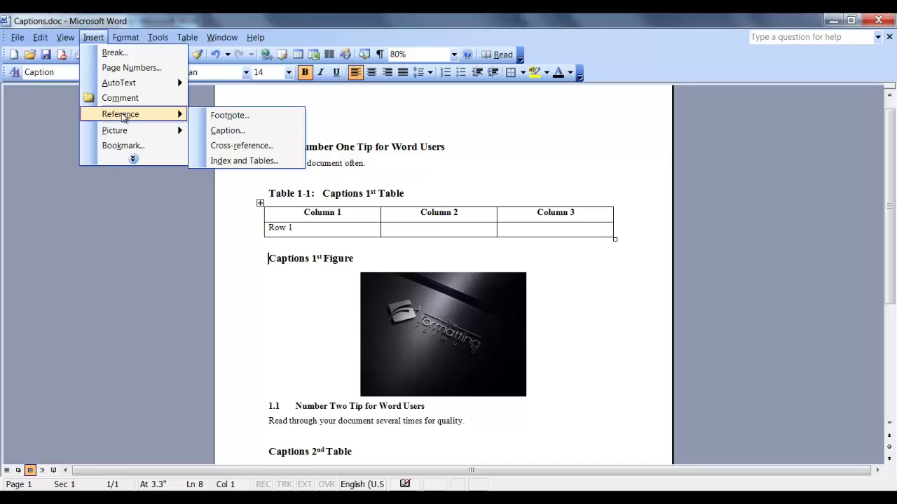
{"action": "left_click", "coordinate": [265, 130]}
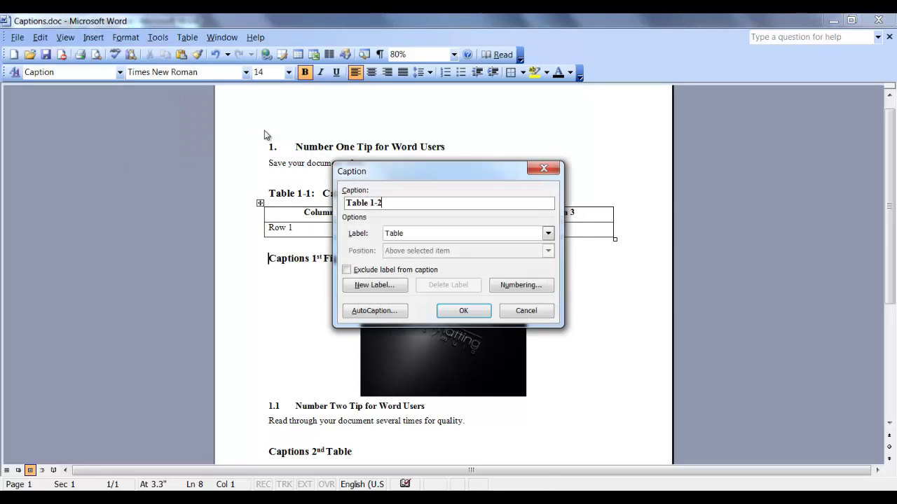
{"action": "left_click", "coordinate": [548, 234]}
{"action": "left_click", "coordinate": [527, 254]}
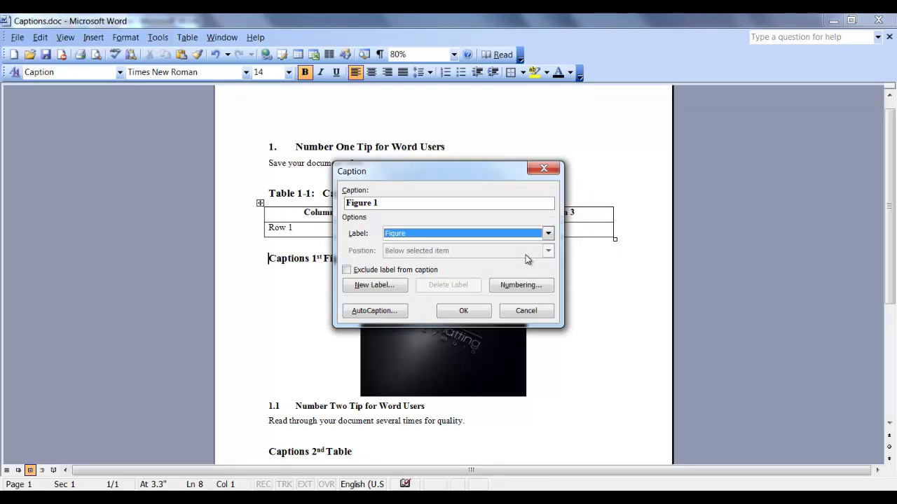
{"action": "left_click", "coordinate": [530, 286]}
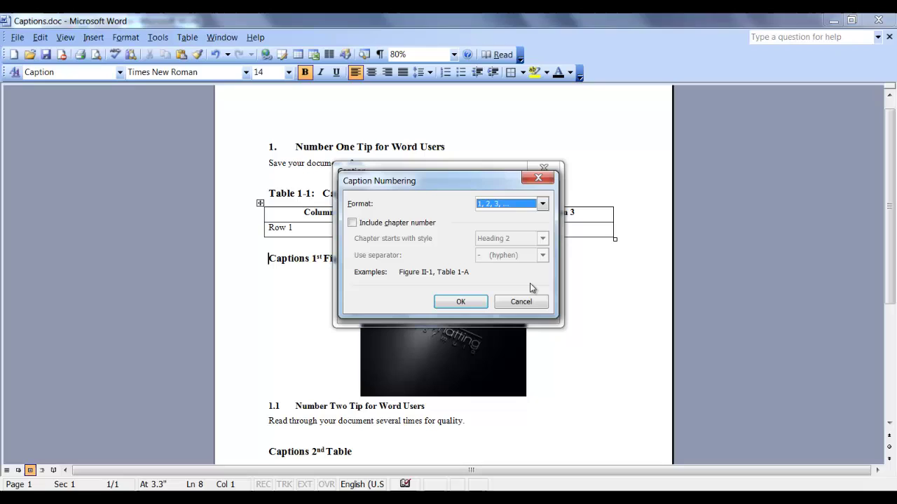
{"action": "left_click", "coordinate": [352, 223]}
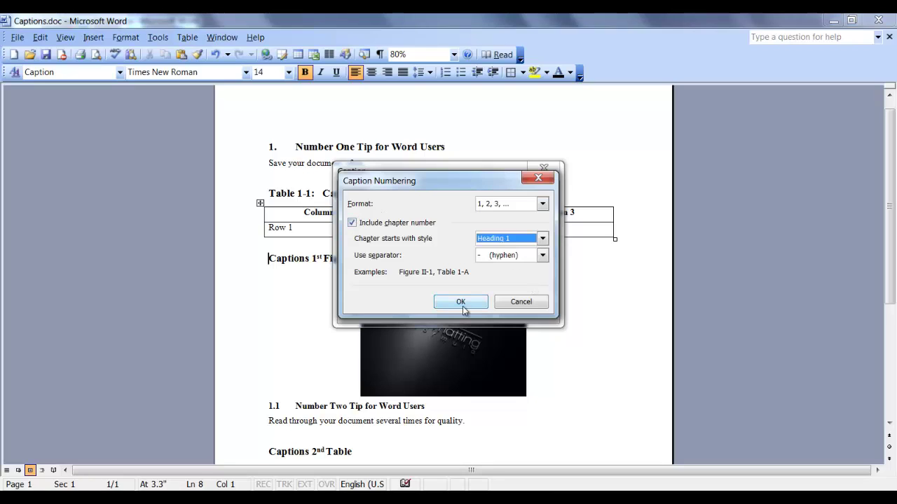
{"action": "left_click", "coordinate": [461, 302]}
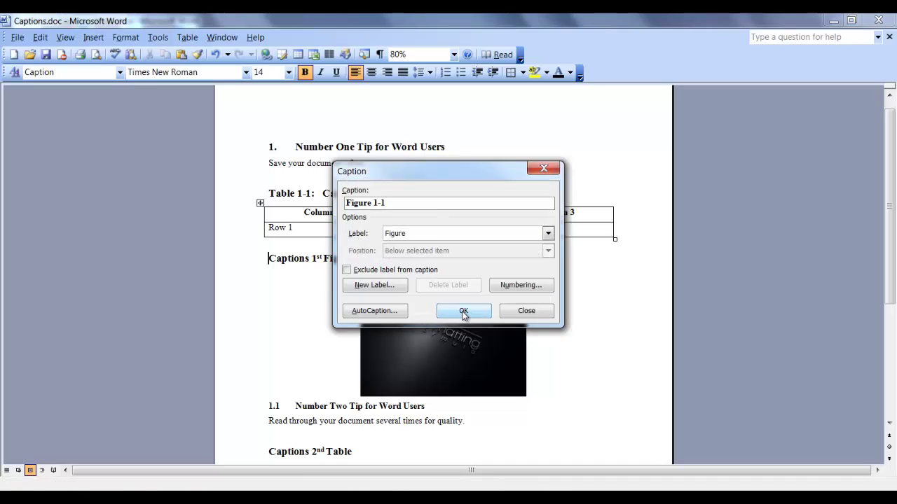
Insert the 'Figure 1-1:' caption, then place the cursor before the second table's title
{"action": "left_click", "coordinate": [463, 312]}
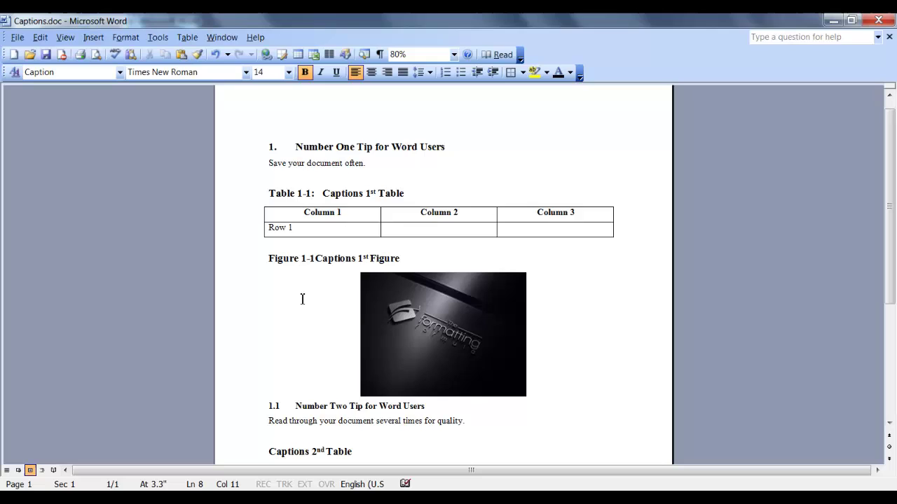
{"action": "type", "text": ":"}
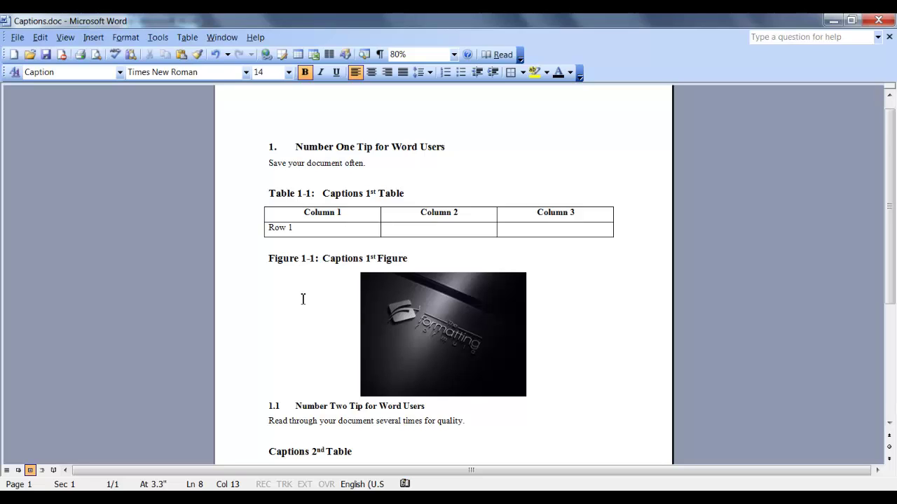
{"action": "scroll", "coordinate": [302, 299], "scroll_direction": "down", "scroll_amount": 6}
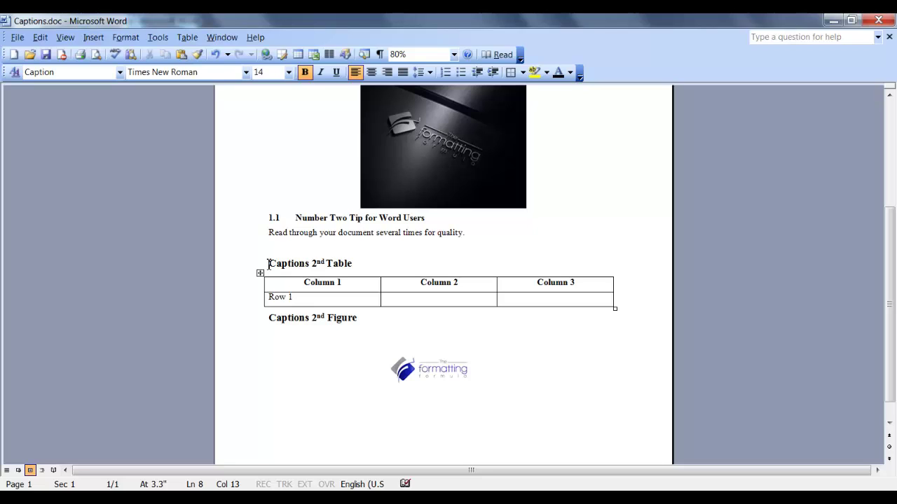
{"action": "left_click", "coordinate": [268, 264]}
Set the caption label to Table with chapter numbers based on Heading 2
{"action": "left_click", "coordinate": [98, 40]}
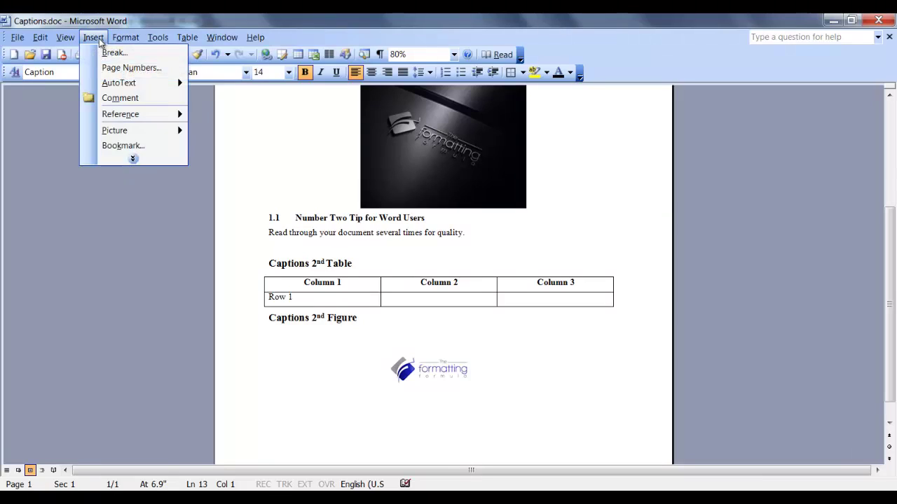
{"action": "mouse_move", "coordinate": [126, 114]}
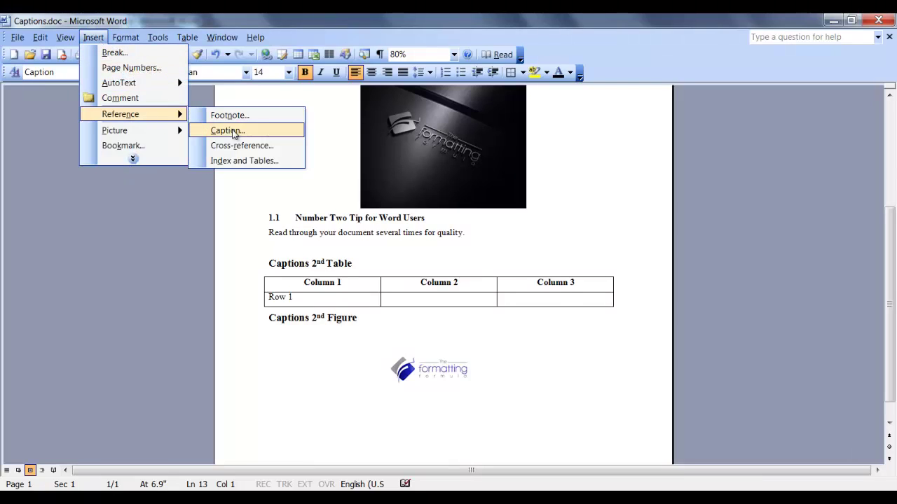
{"action": "left_click", "coordinate": [227, 131]}
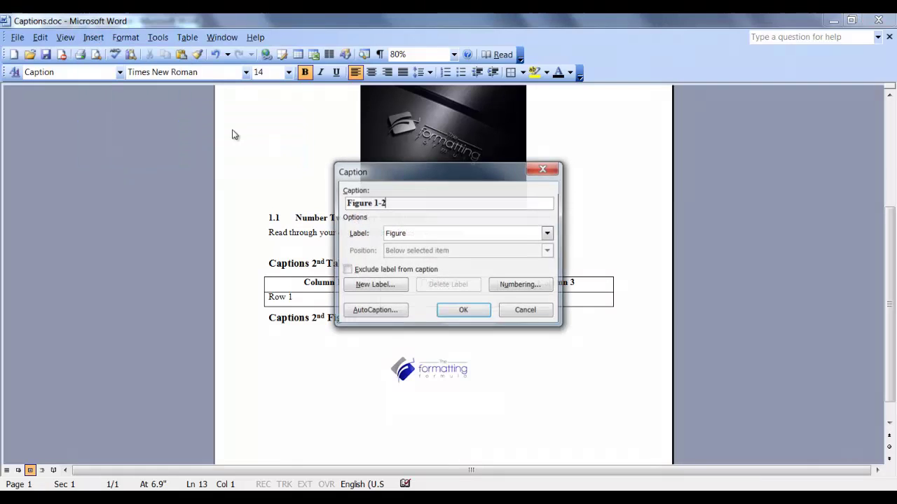
{"action": "left_click", "coordinate": [547, 234]}
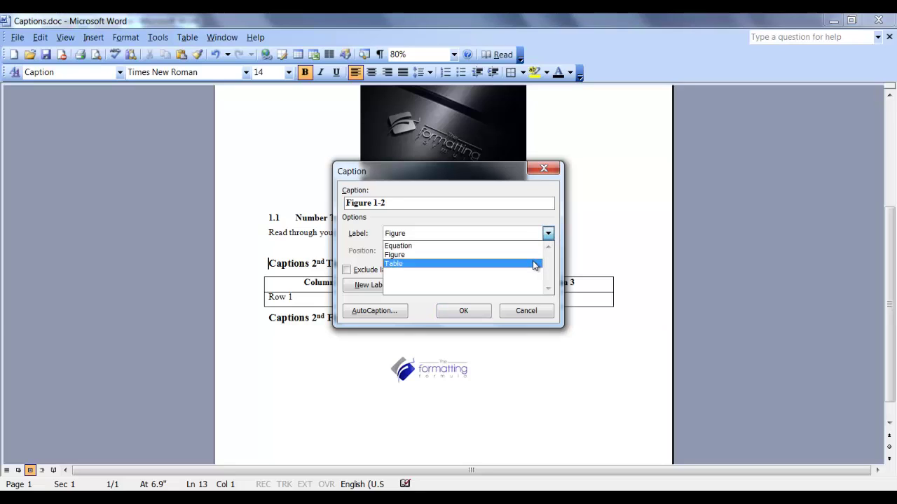
{"action": "left_click", "coordinate": [533, 264]}
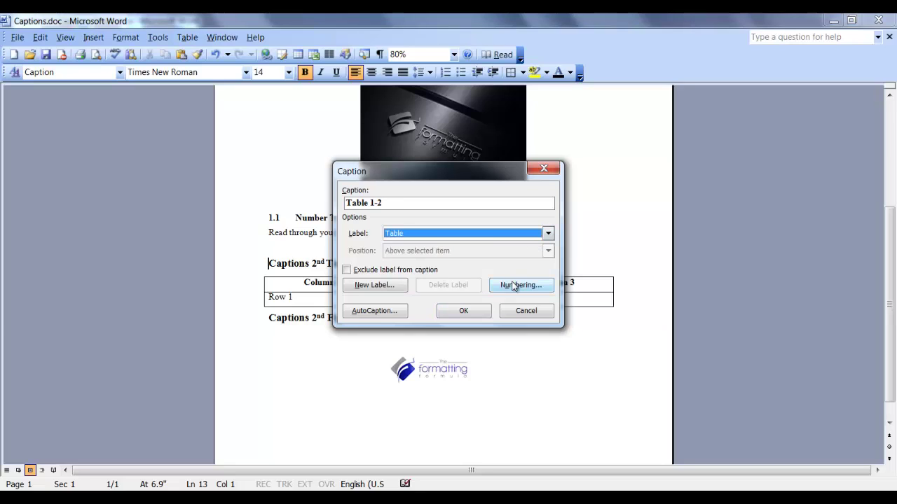
{"action": "left_click", "coordinate": [514, 286]}
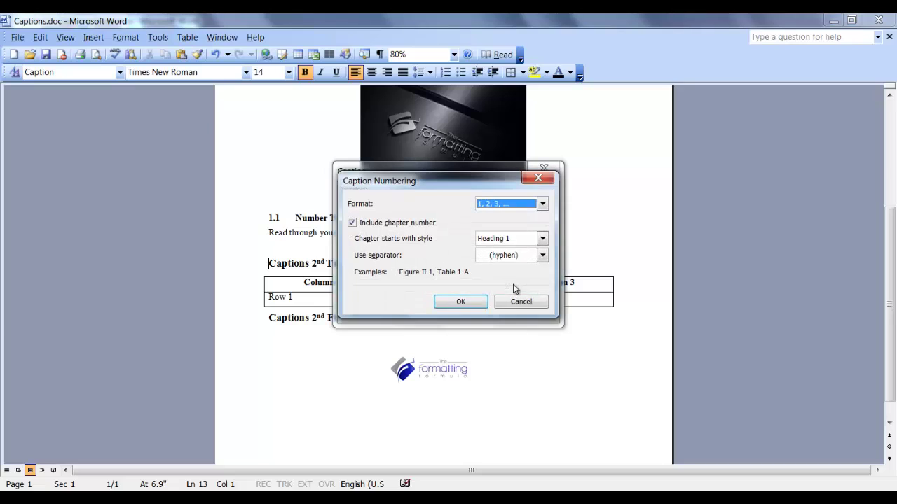
{"action": "left_click", "coordinate": [544, 239]}
{"action": "left_click", "coordinate": [527, 259]}
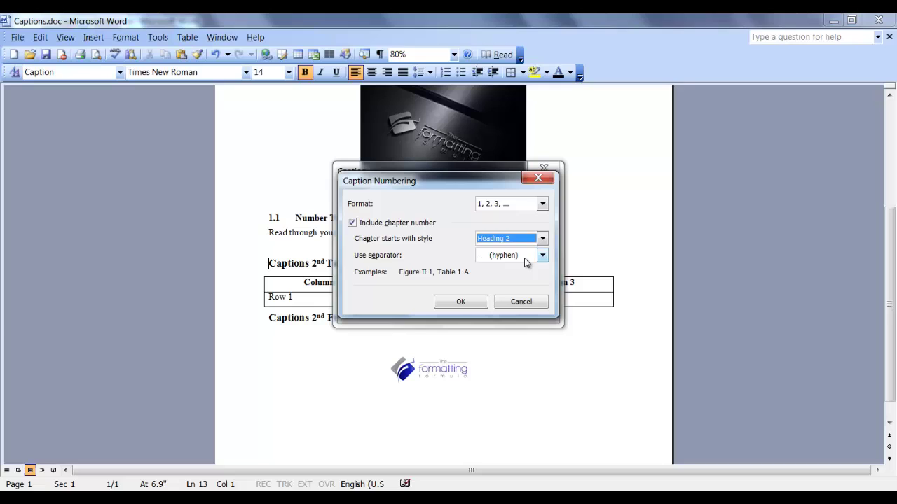
{"action": "left_click", "coordinate": [456, 302]}
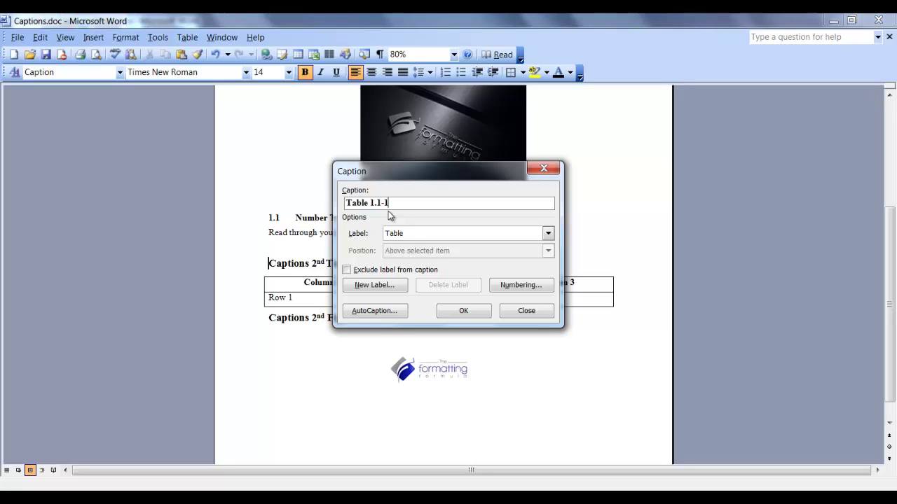
Insert the 'Table 1.1-1' caption followed by a colon and a tab
{"action": "left_click", "coordinate": [466, 313]}
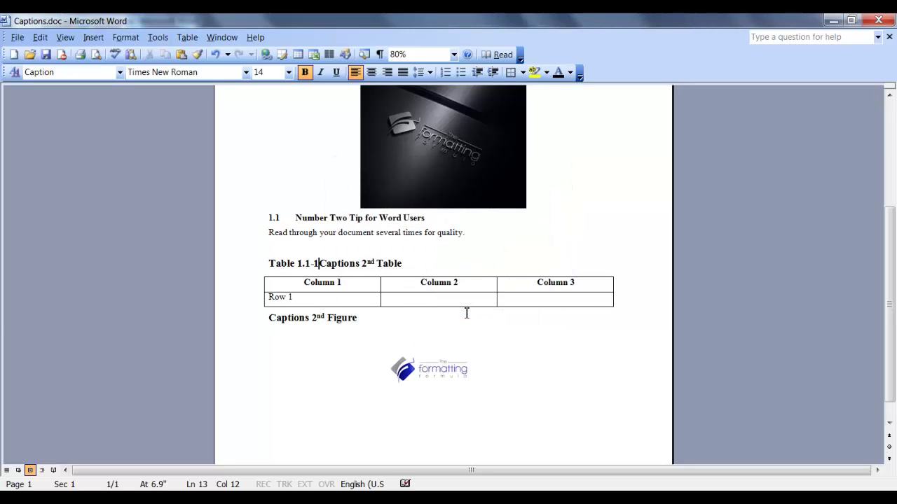
{"action": "type", "text": ":"}
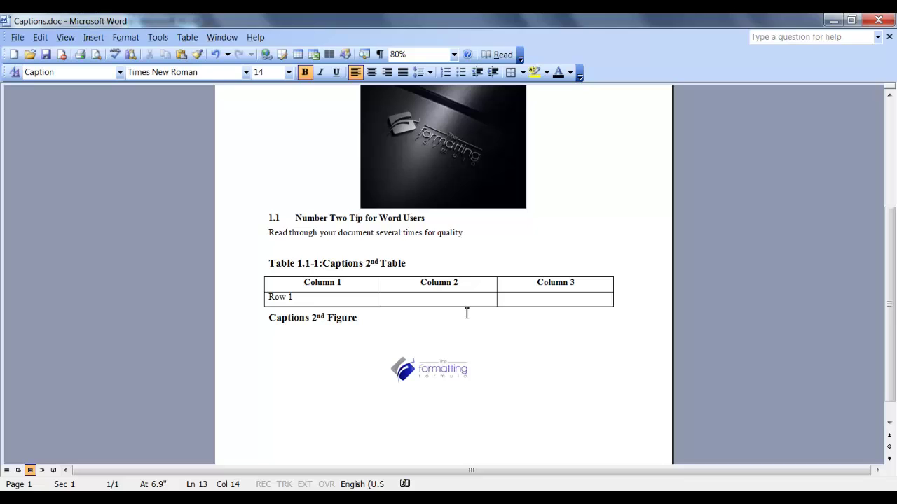
{"action": "key", "text": "Tab"}
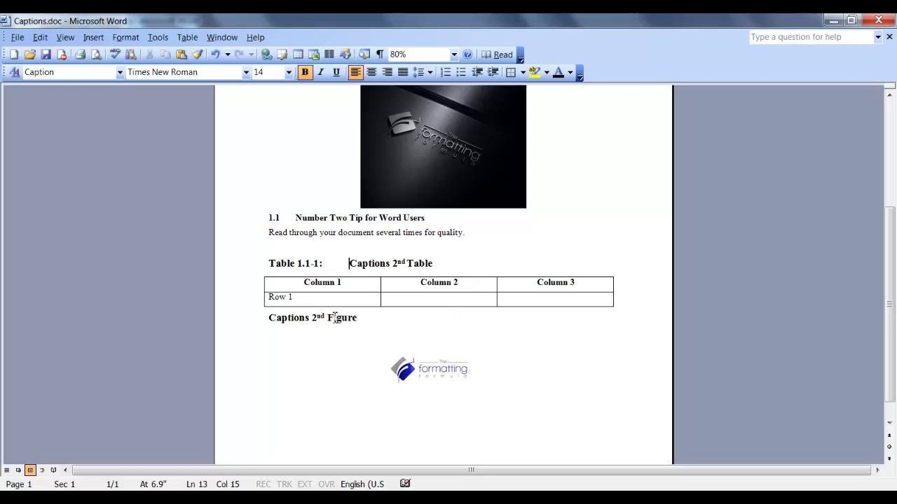
At the second figure's title, set the Figure label with Heading 2 chapter numbering, giving Figure 1.1-1
{"action": "left_click", "coordinate": [269, 320]}
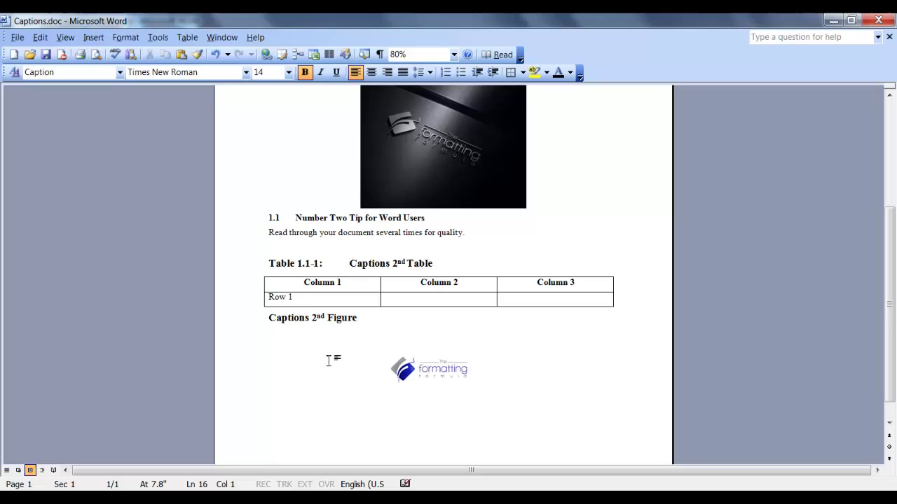
{"action": "left_click", "coordinate": [96, 37]}
{"action": "mouse_move", "coordinate": [123, 117]}
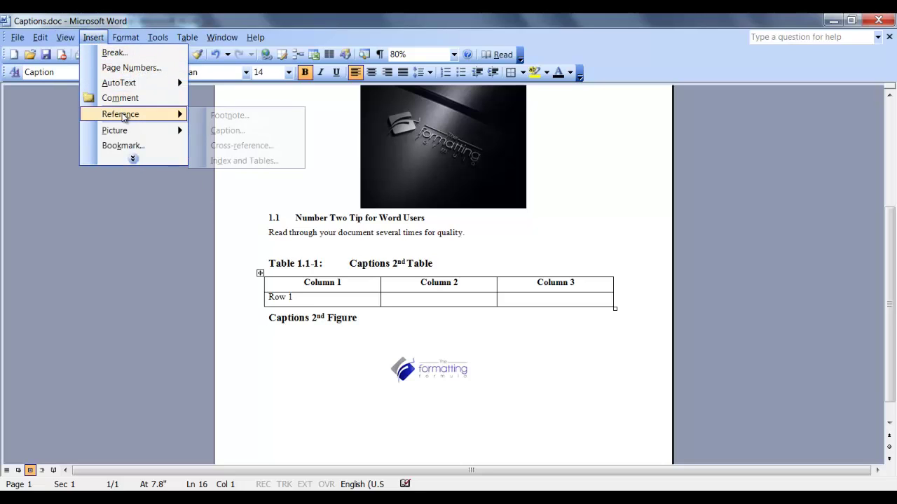
{"action": "left_click", "coordinate": [231, 131]}
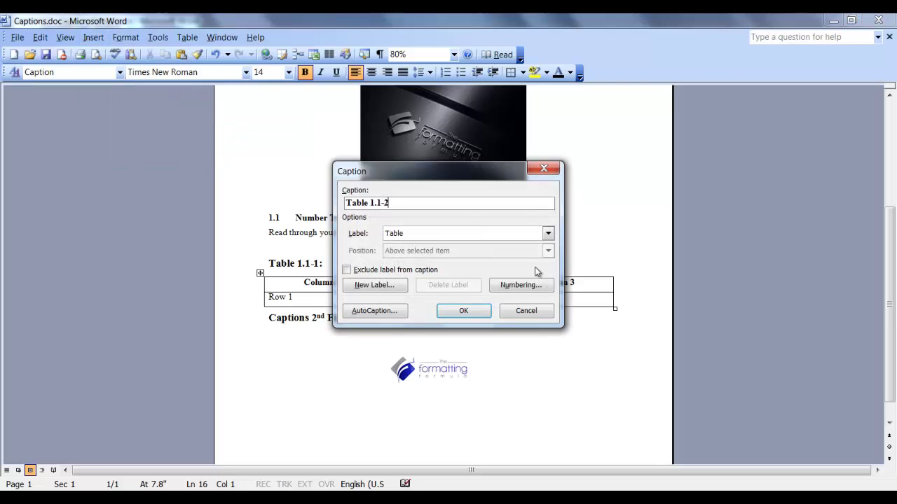
{"action": "left_click", "coordinate": [548, 233]}
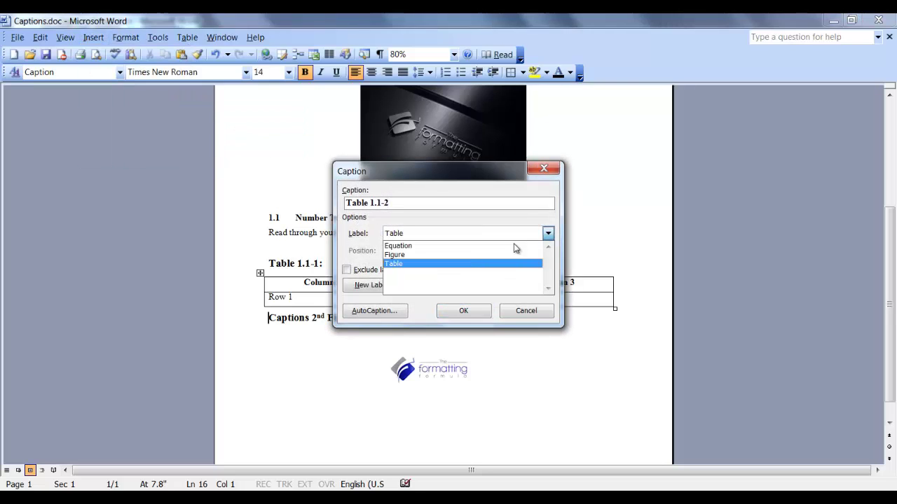
{"action": "left_click", "coordinate": [503, 254]}
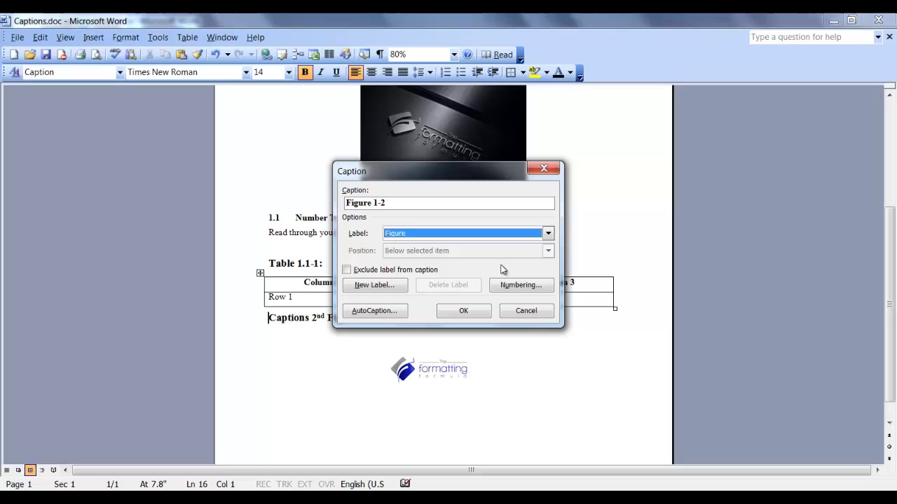
{"action": "left_click", "coordinate": [520, 286]}
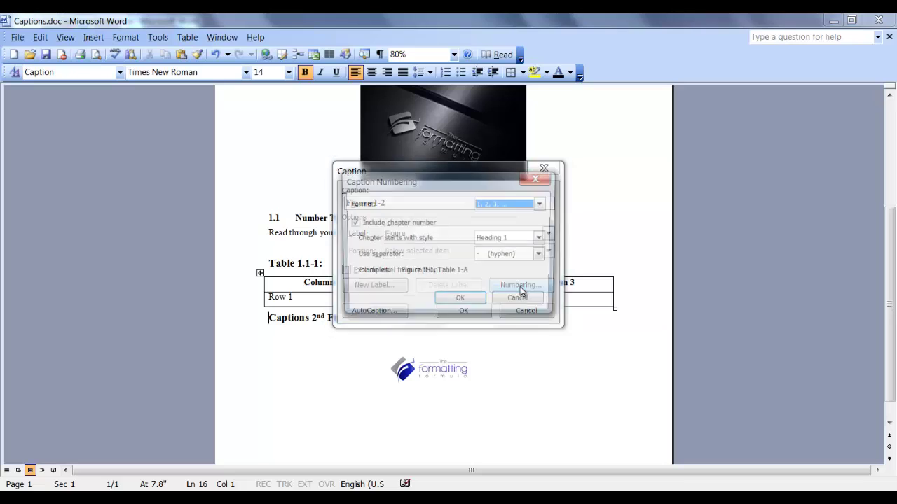
{"action": "left_click", "coordinate": [542, 238]}
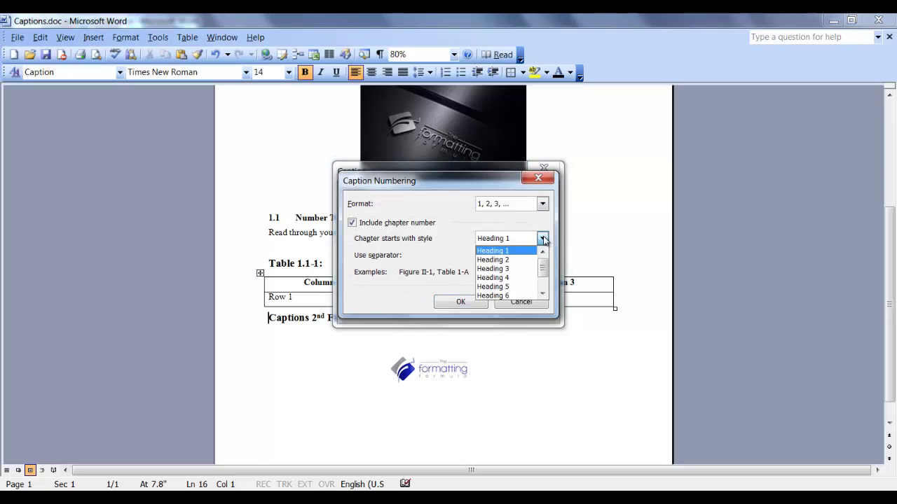
{"action": "left_click", "coordinate": [514, 260]}
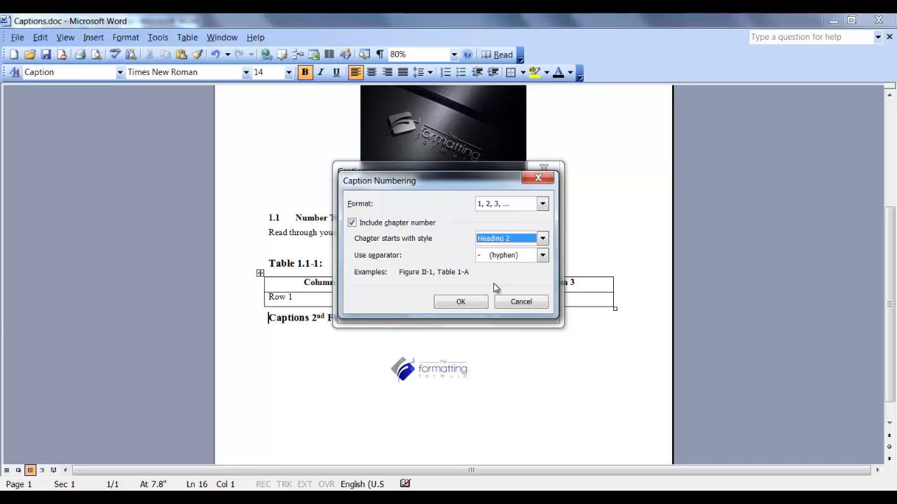
{"action": "left_click", "coordinate": [463, 302]}
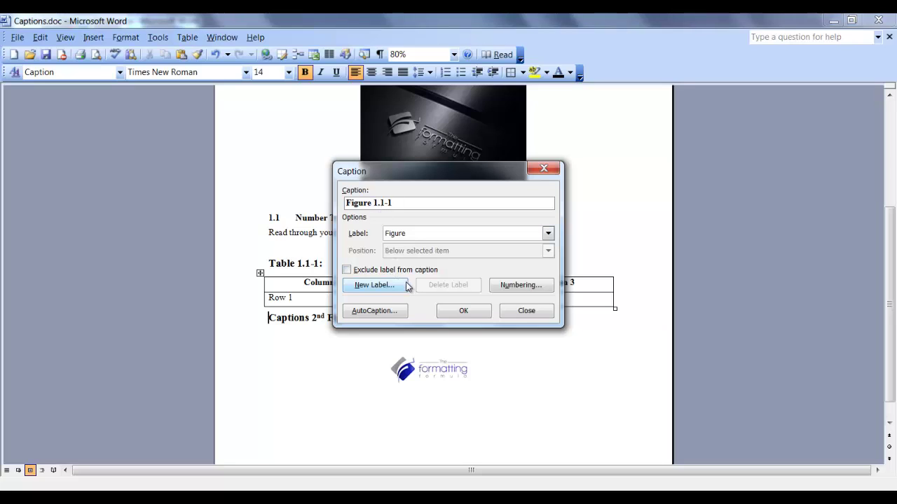
Add a new 'Appendix' caption label so the caption reads Appendix 1
{"action": "left_click", "coordinate": [397, 285]}
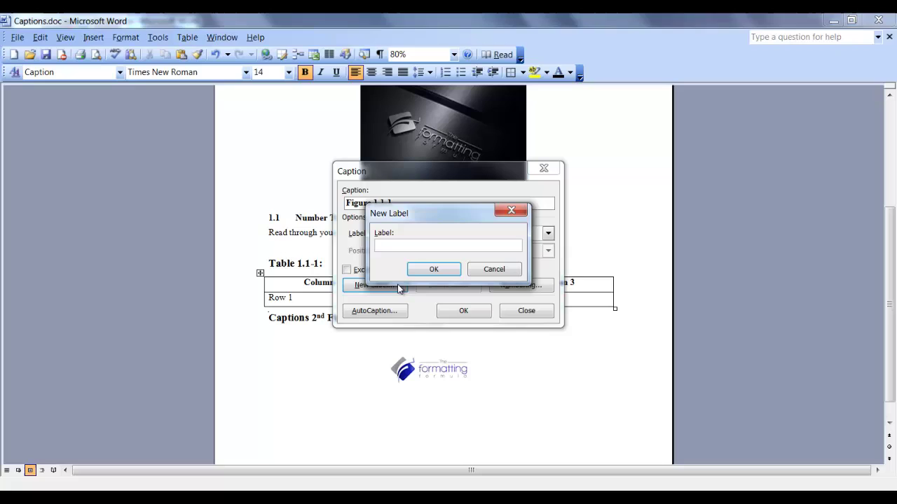
{"action": "type", "text": "Appendix"}
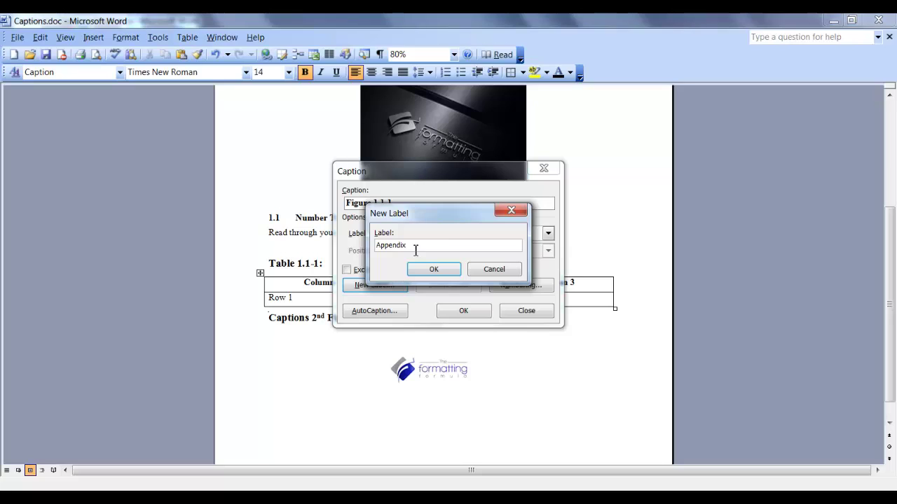
{"action": "left_click", "coordinate": [433, 270]}
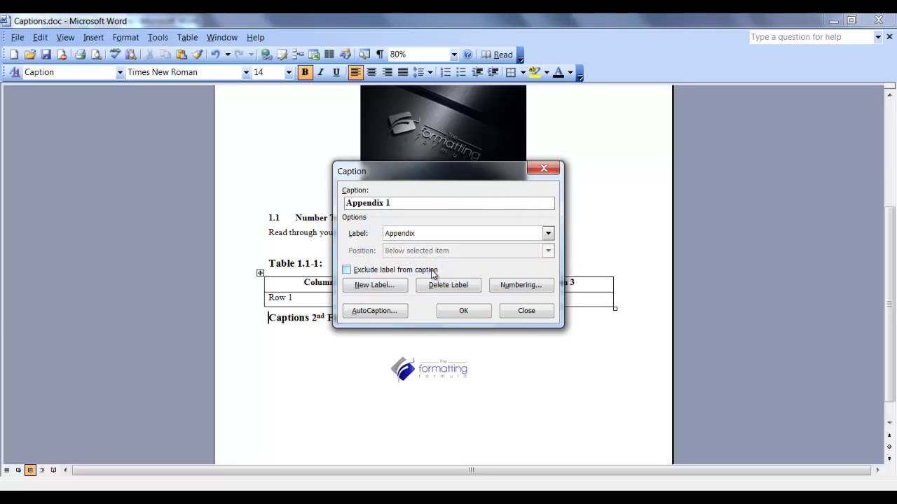
Delete the Appendix caption label
{"action": "left_click", "coordinate": [548, 233]}
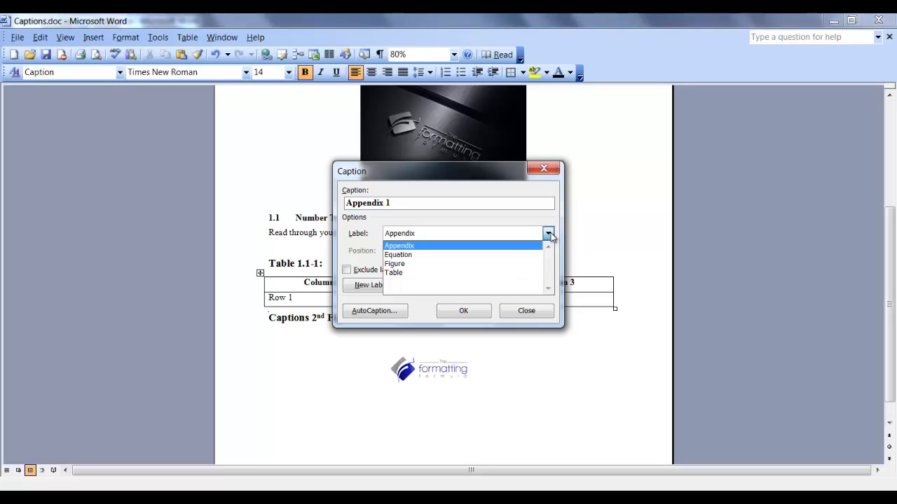
{"action": "left_click", "coordinate": [549, 234]}
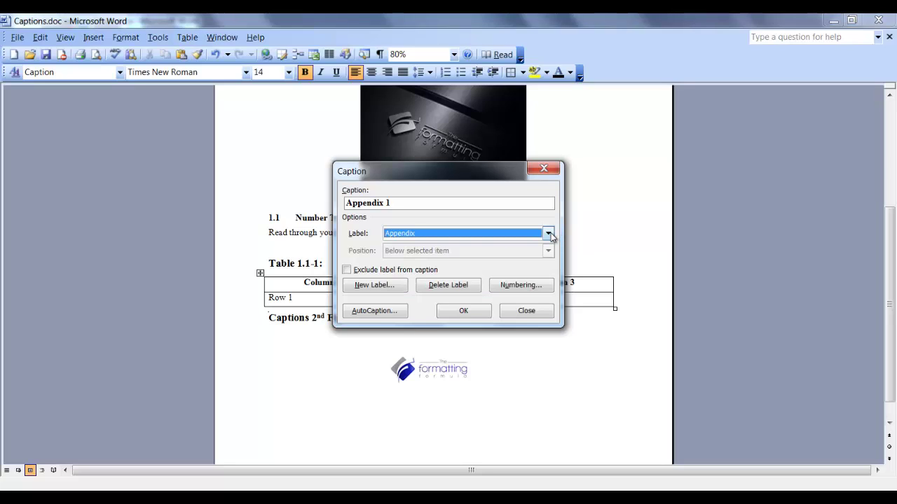
{"action": "left_click", "coordinate": [449, 287]}
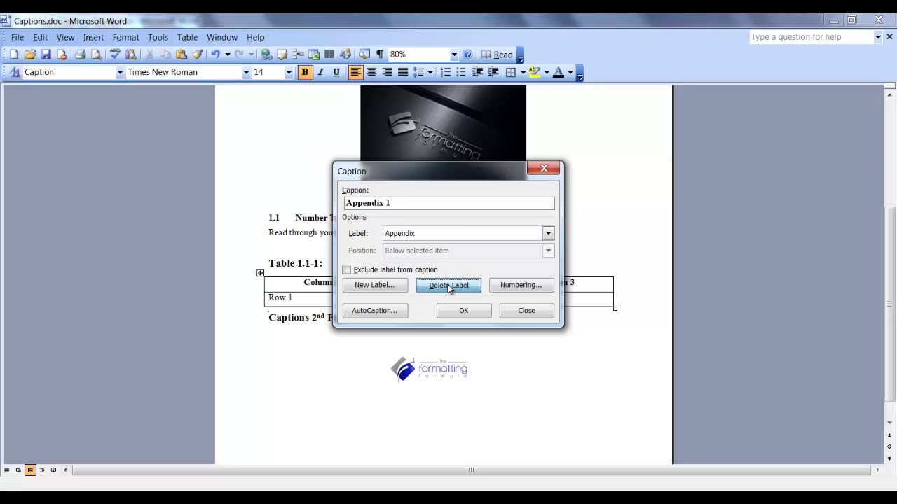
Insert the 'Figure 1.1-1:' caption with a tab before 'Captions 2nd Figure'
{"action": "left_click", "coordinate": [548, 234]}
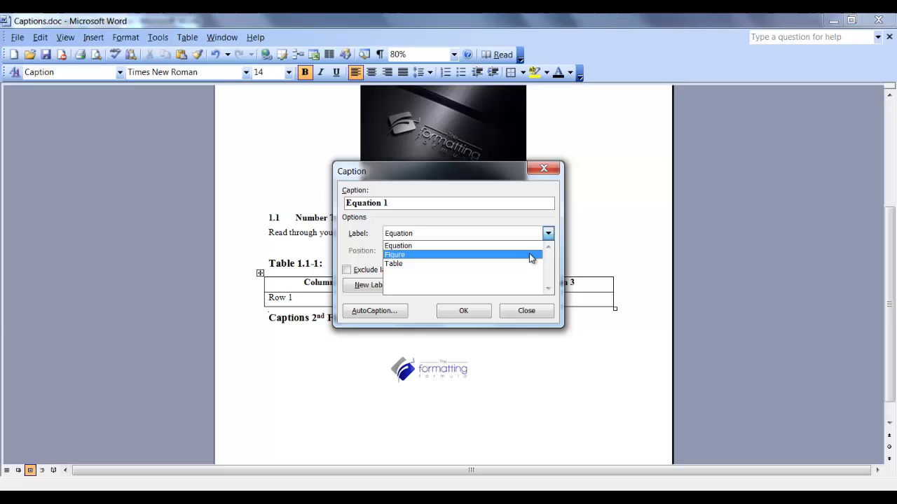
{"action": "left_click", "coordinate": [531, 255]}
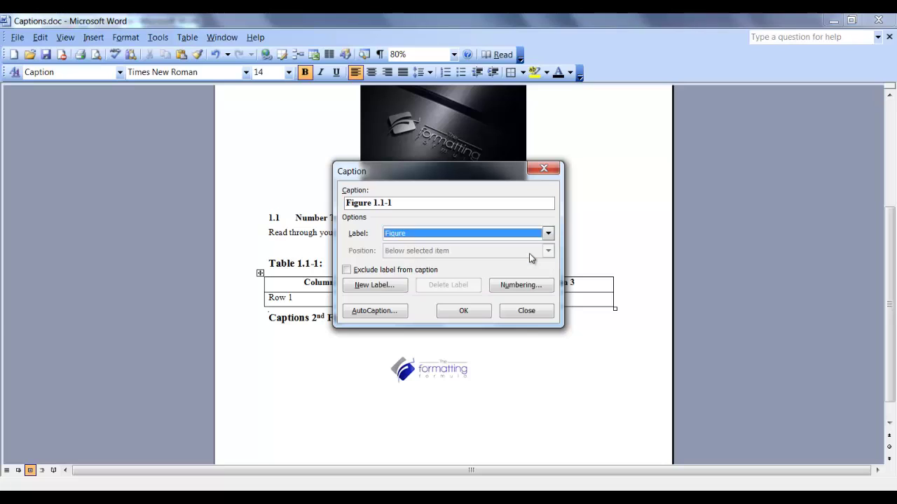
{"action": "left_click", "coordinate": [464, 310]}
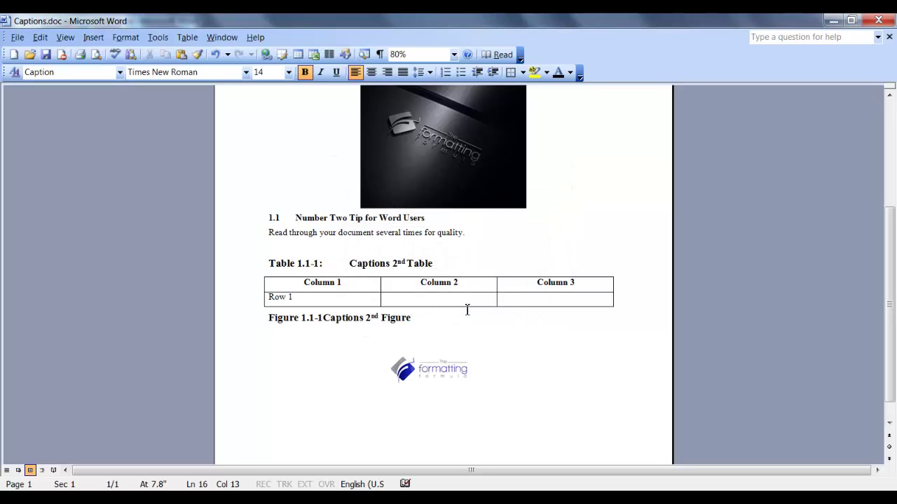
{"action": "type", "text": ":"}
{"action": "key", "text": "Tab"}
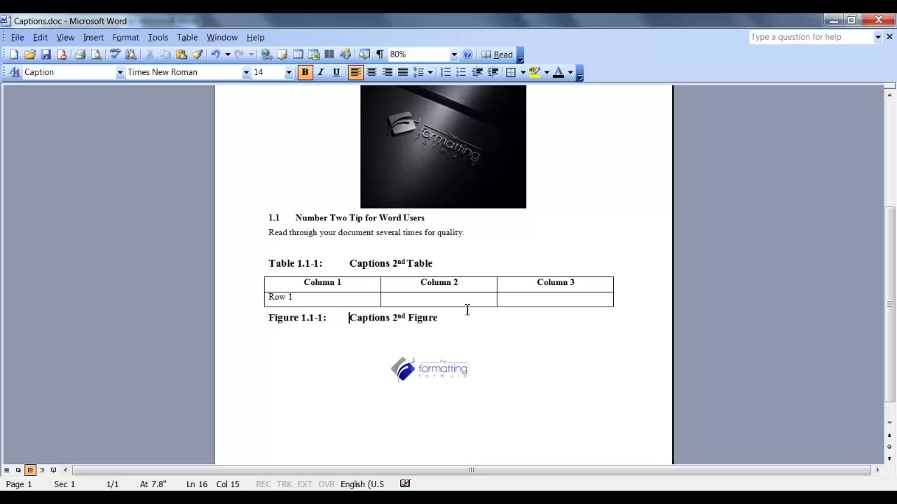